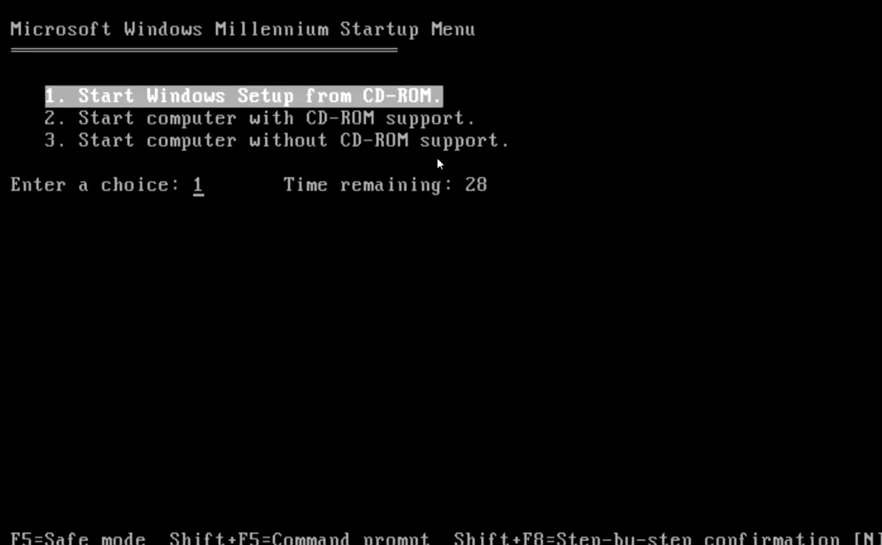
Start Windows Setup from the CD-ROM at the Millennium startup menu.
key(Return)
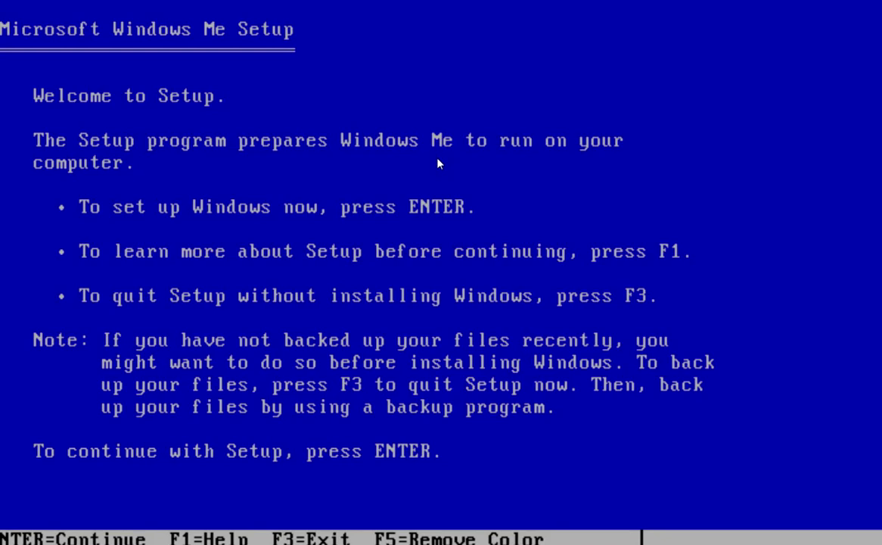
Configure the unallocated disk space with large disk support enabled.
key(Return)
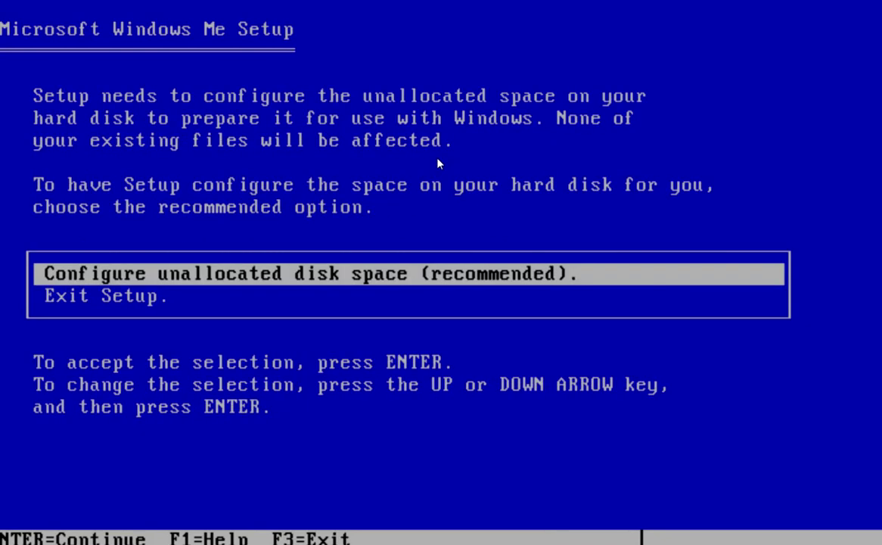
key(Return)
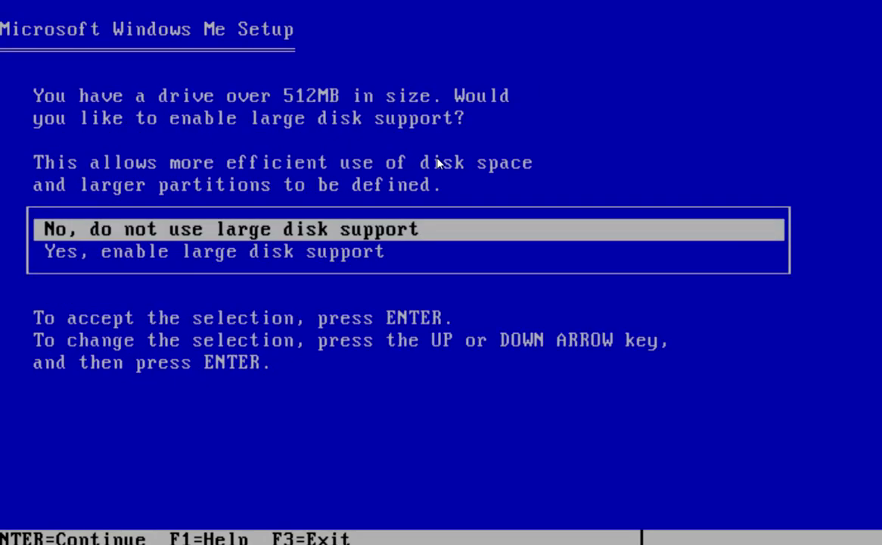
key(Down)
key(Return)
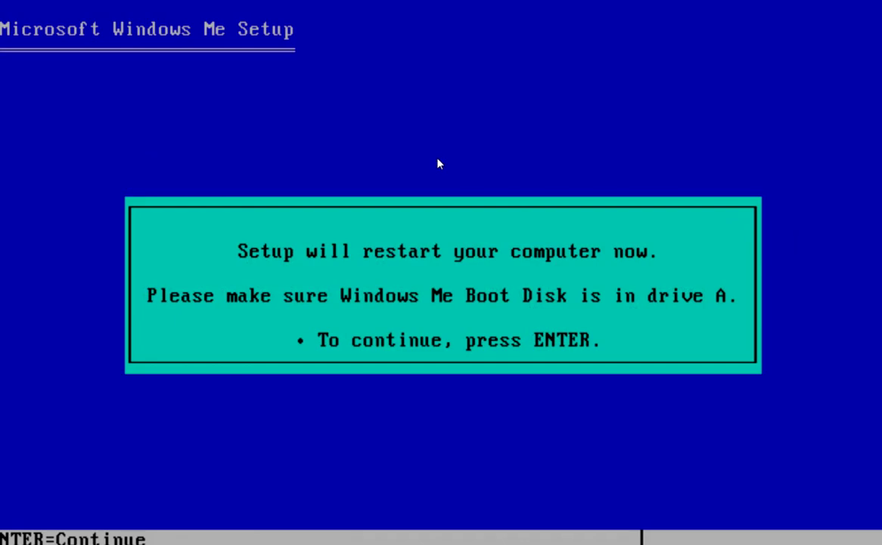
Restart the computer and boot again from the CD-ROM.
key(Return)
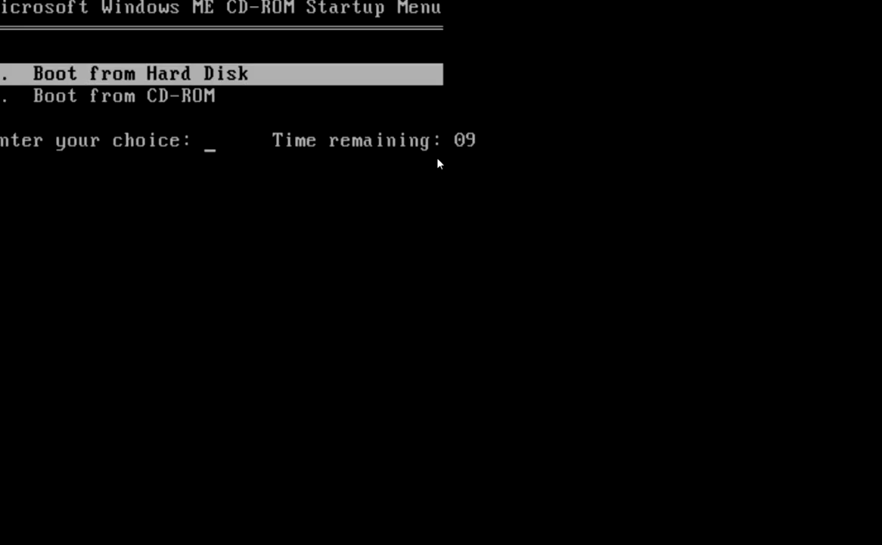
key(Down)
key(Return)
key(Return)
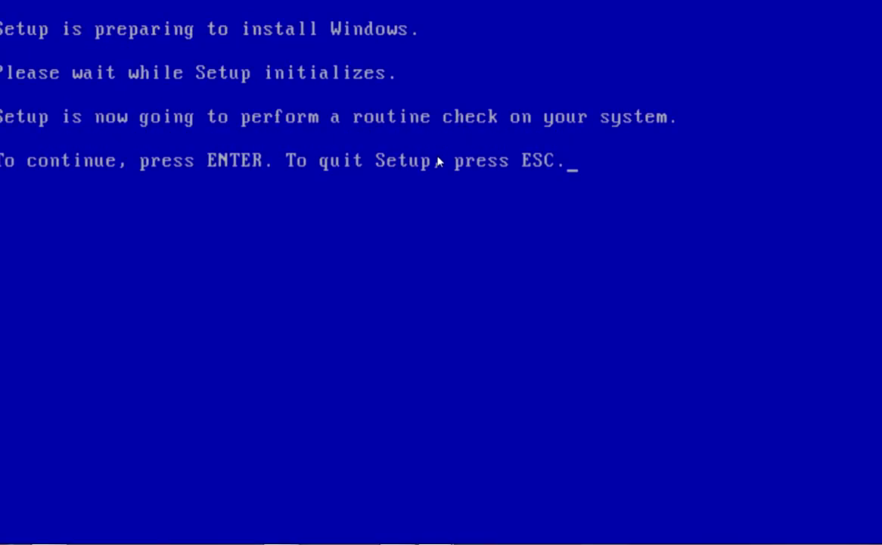
Let Setup run the routine ScanDisk check of drive C.
key(Return)
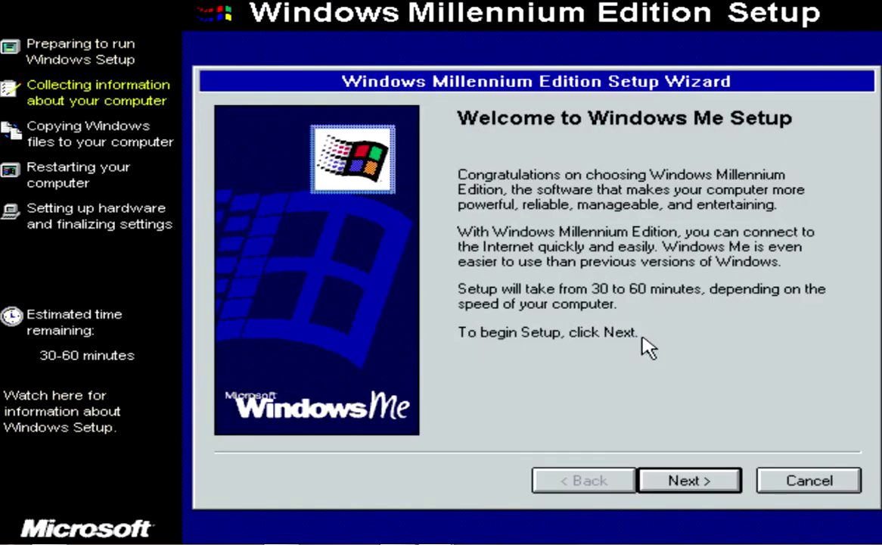
Install into C:\WINDOWS as a Typical setup with the most common components.
key(Return)
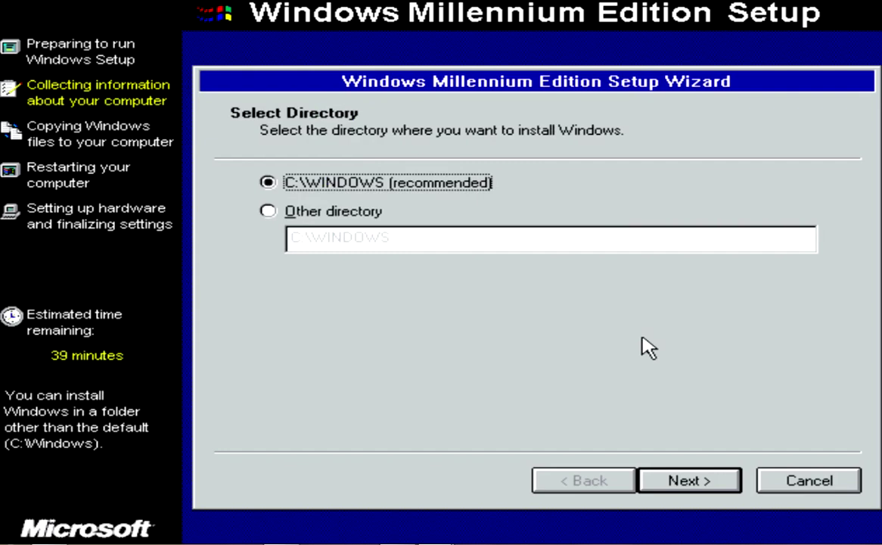
key(Return)
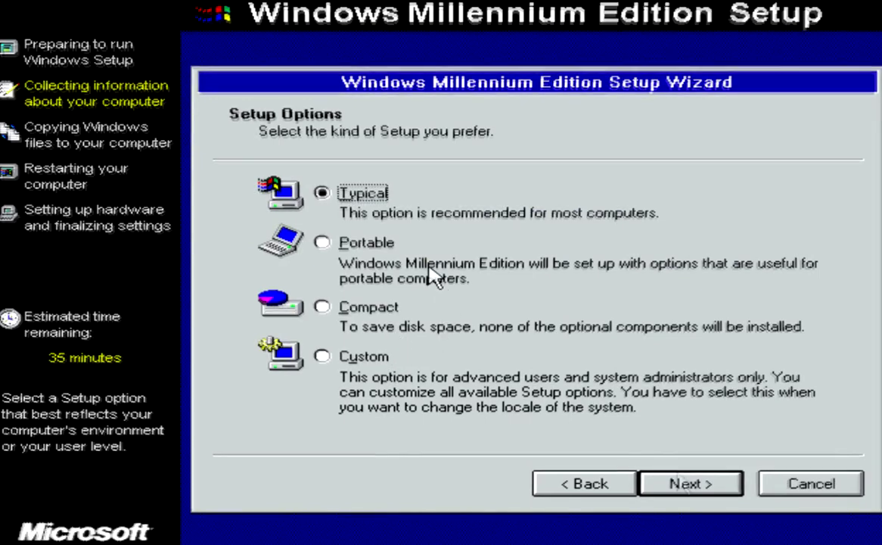
click(686, 485)
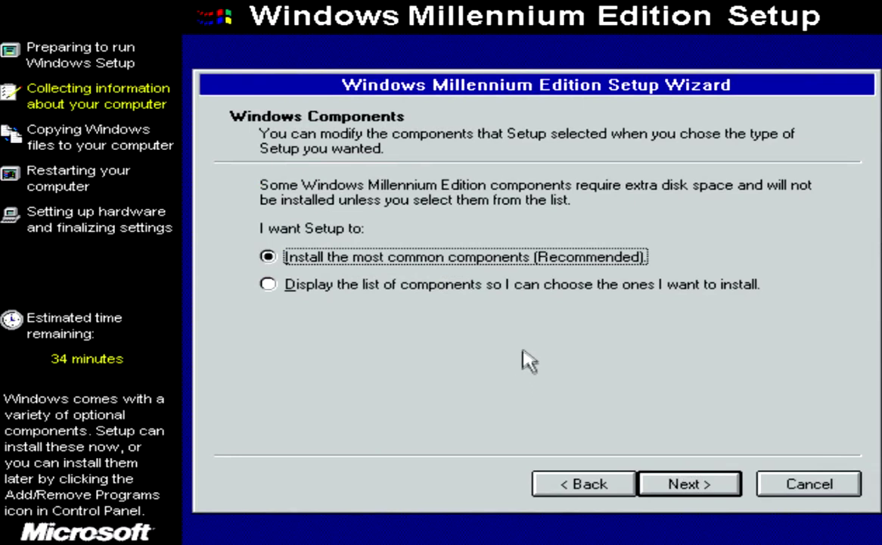
click(658, 486)
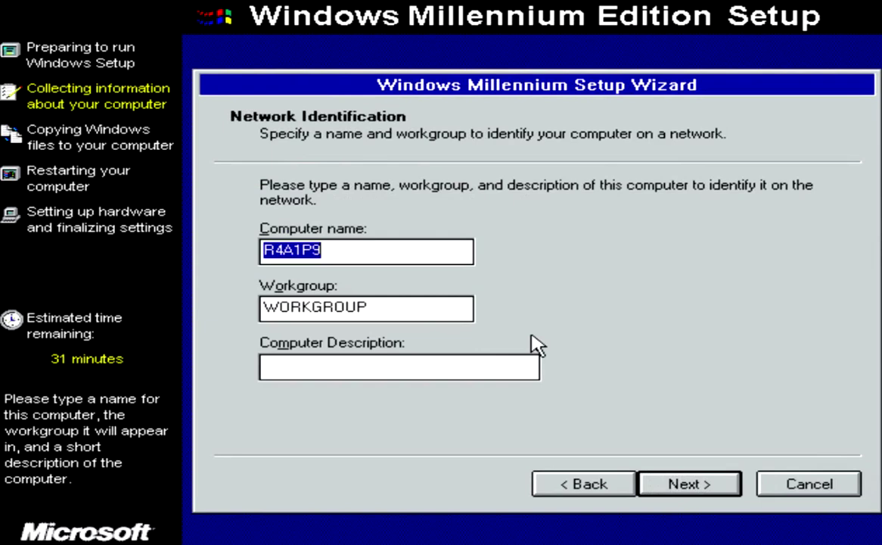
Enter the computer name, keep the default country, choose Central Time, and start copying files.
text(Me)
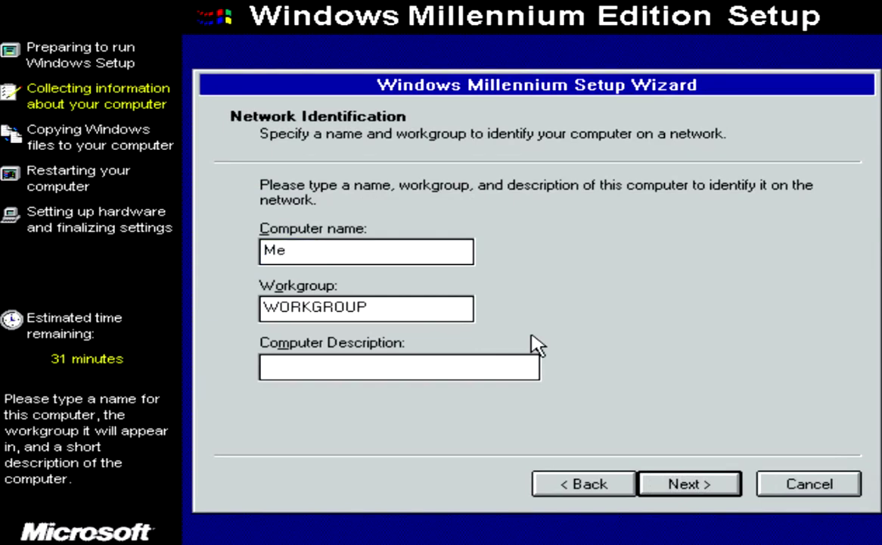
text(foxi)
click(690, 490)
click(691, 481)
click(463, 348)
click(692, 488)
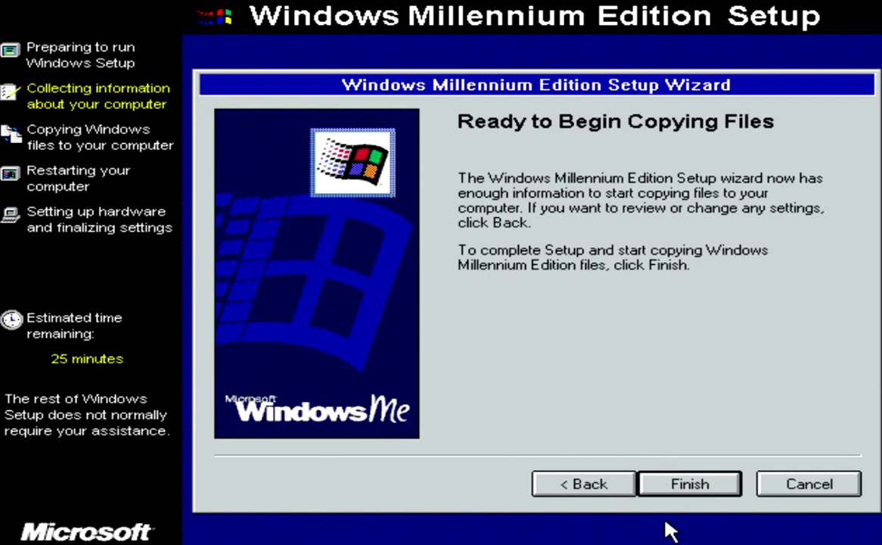
click(676, 483)
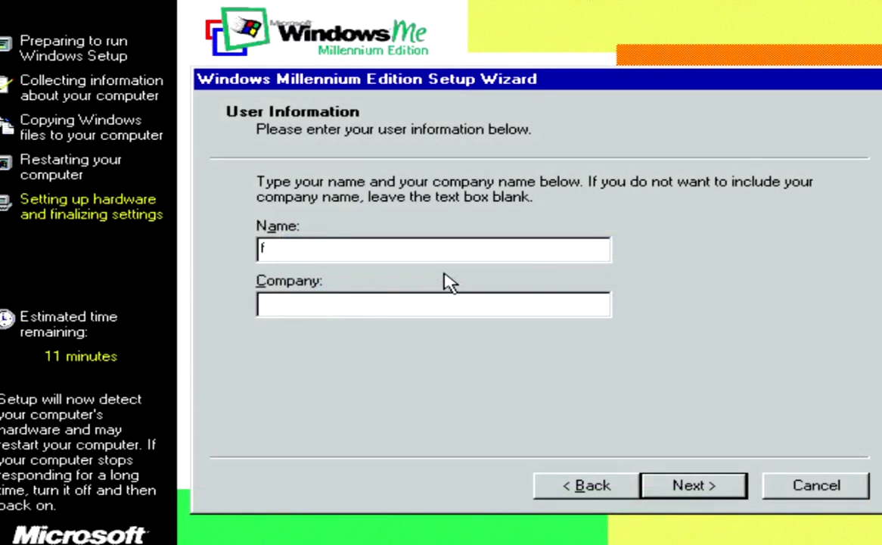
Enter the user's name and accept the licence agreement.
text(foxi)
key(Return)
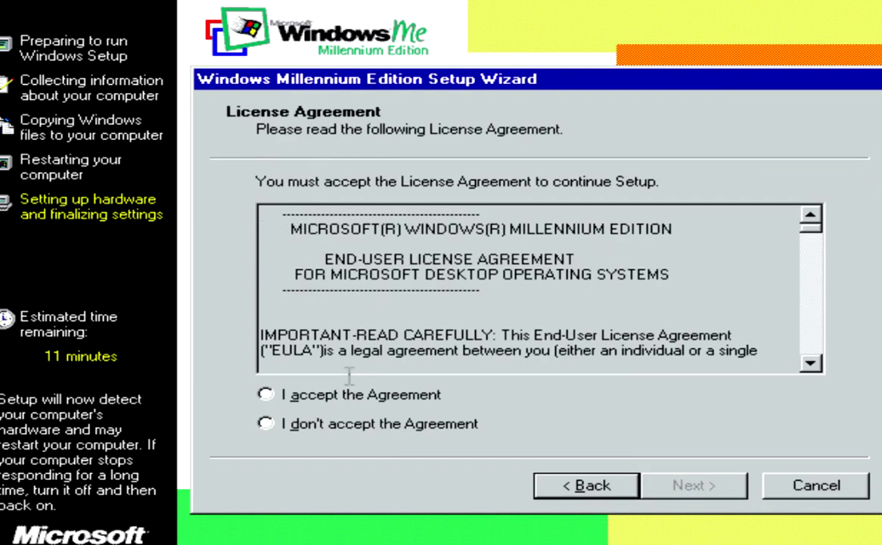
click(333, 395)
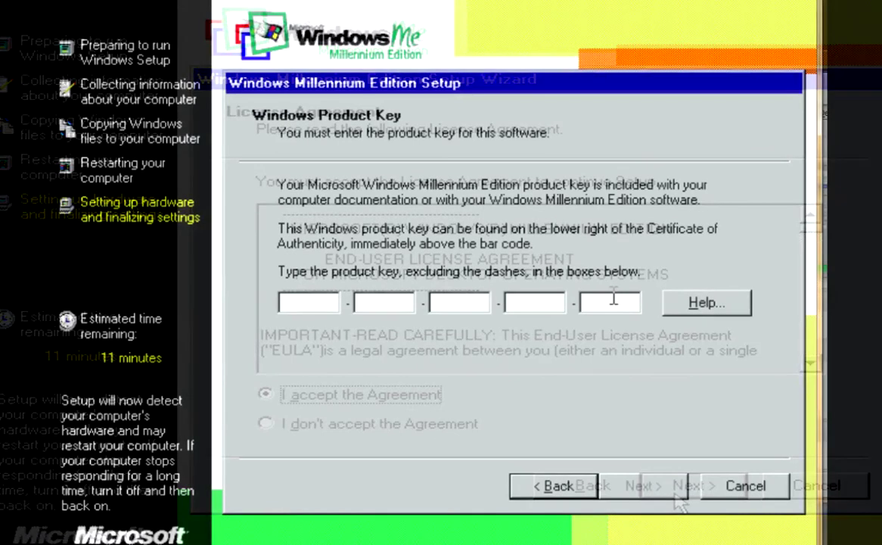
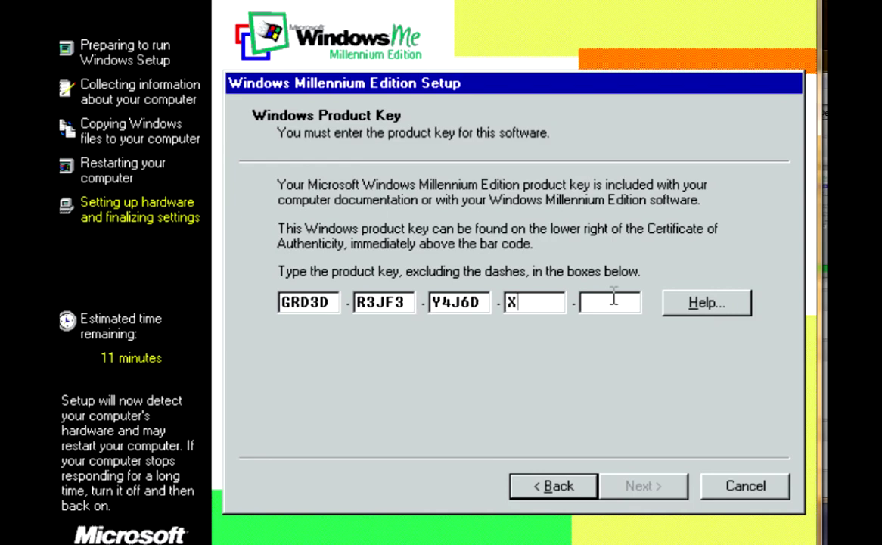
Fill in the product key across the five boxes and submit it.
key(Return)
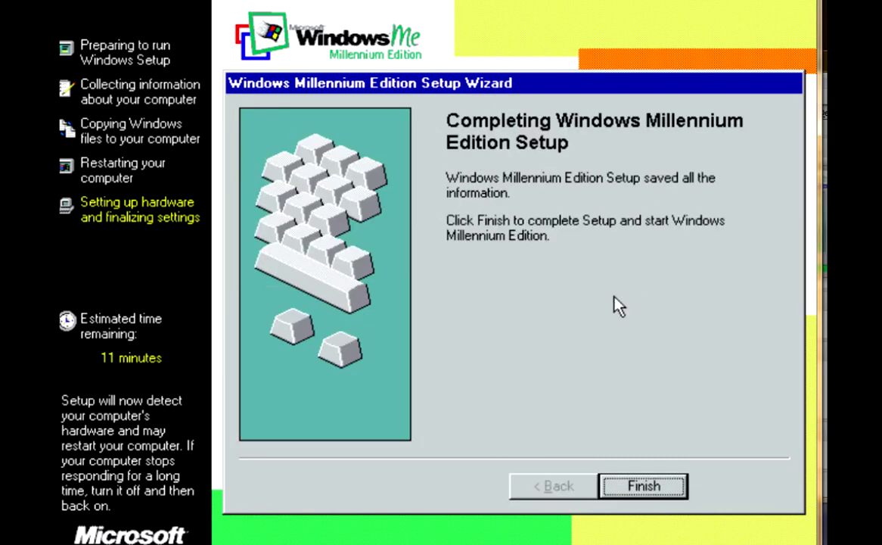
Finish the wizard, restart, and choose Boot from Hard Disk in the startup menu.
key(Return)
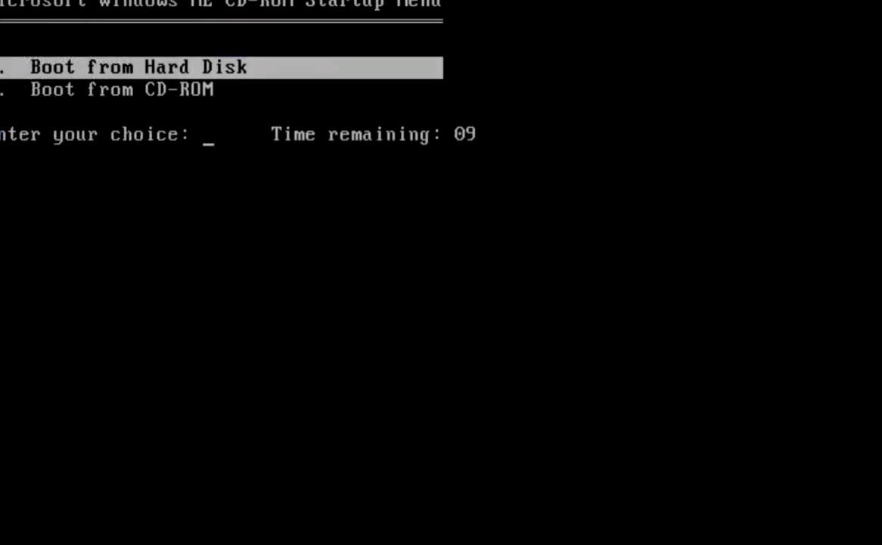
key(Down)
key(Up)
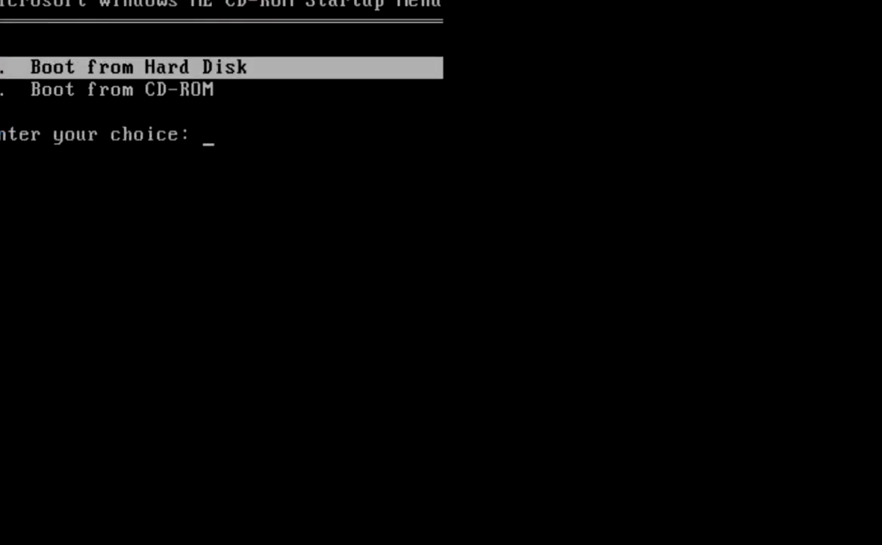
key(Return)
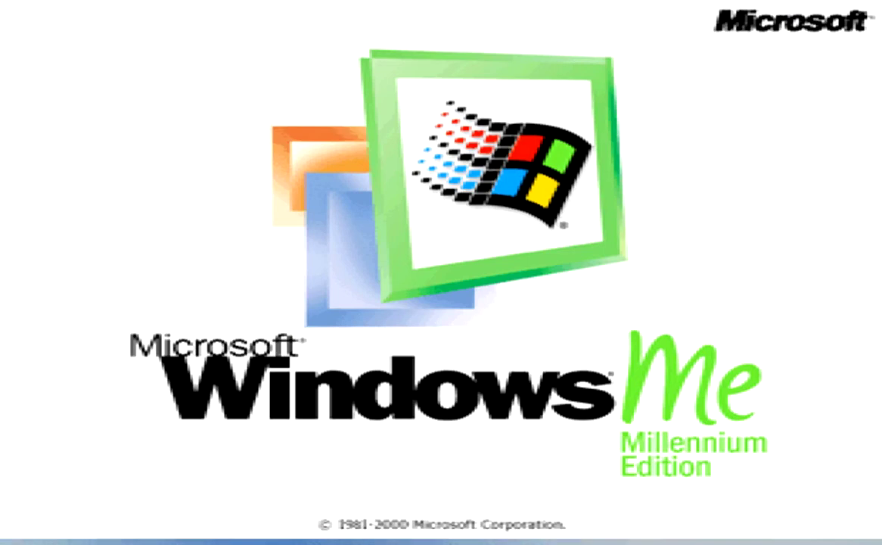
Log in at the Enter Network Password dialog with the user name.
text(fox)
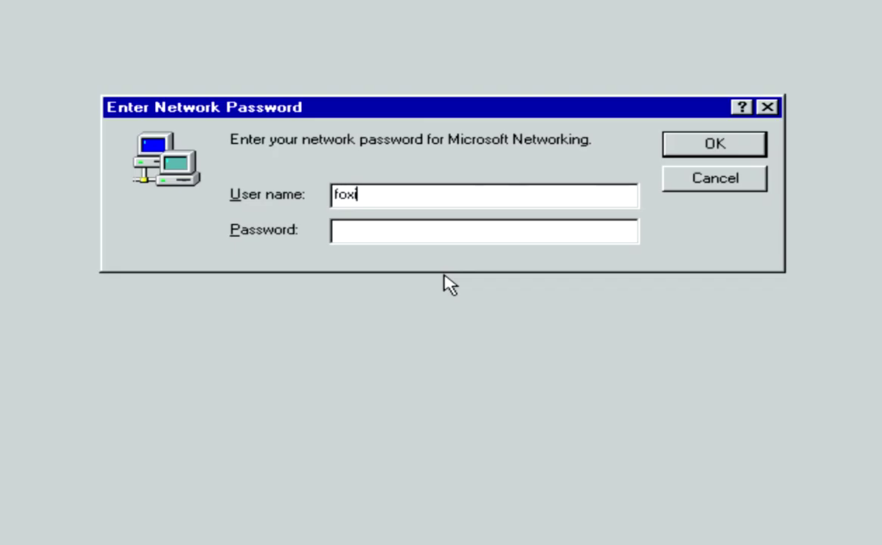
key(Return)
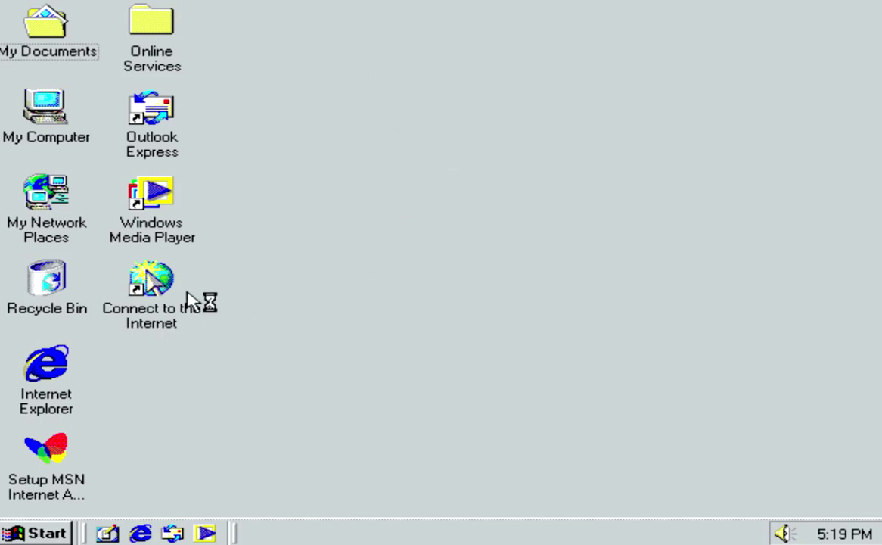
click(19, 533)
mouse_move(171, 268)
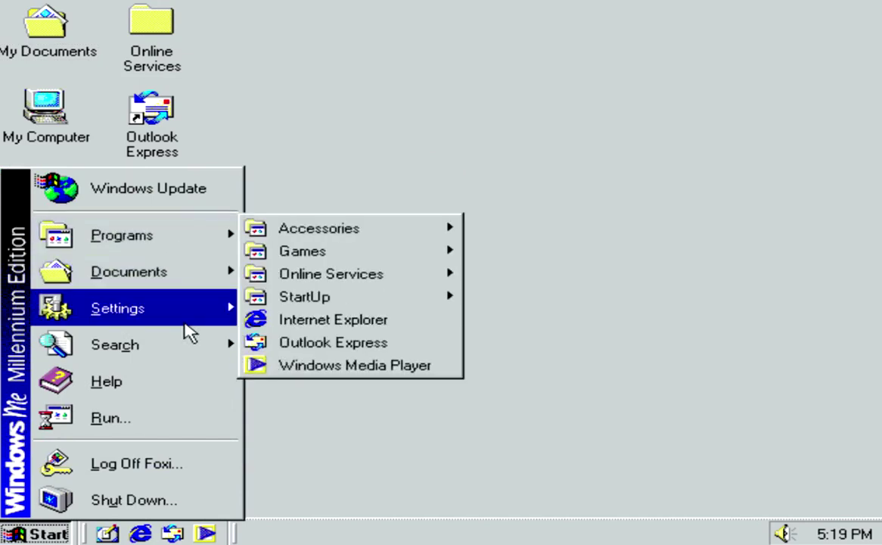
mouse_move(185, 326)
click(352, 266)
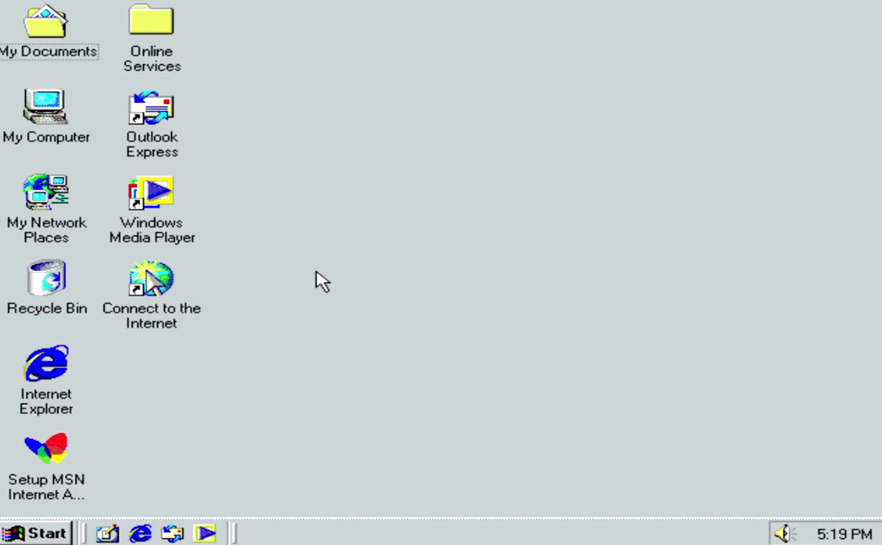